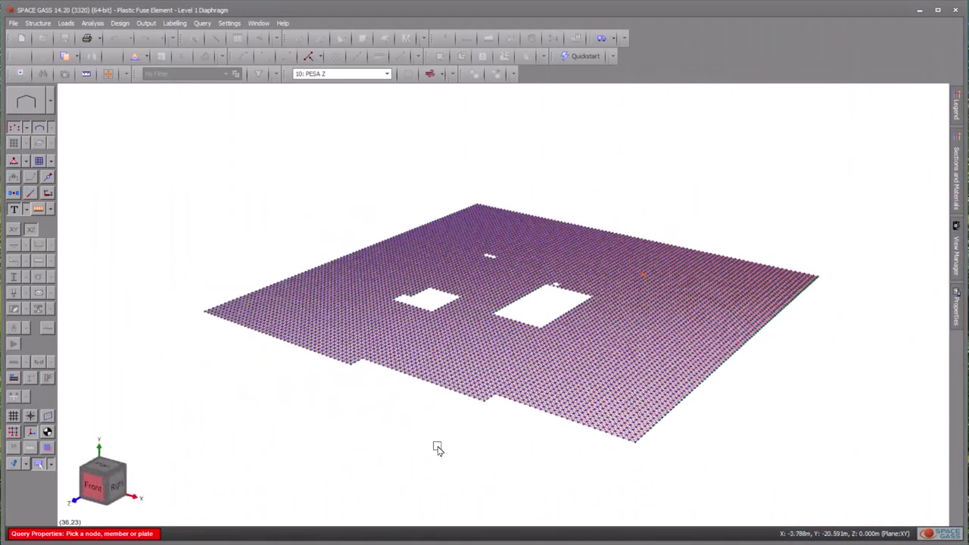
# Step: Pan, orbit and zoom to a close 3-D view of the diagonal mesh beside the large opening
pyautogui.moveTo(437, 447); pyautogui.dragTo(378, 433, button='middle')
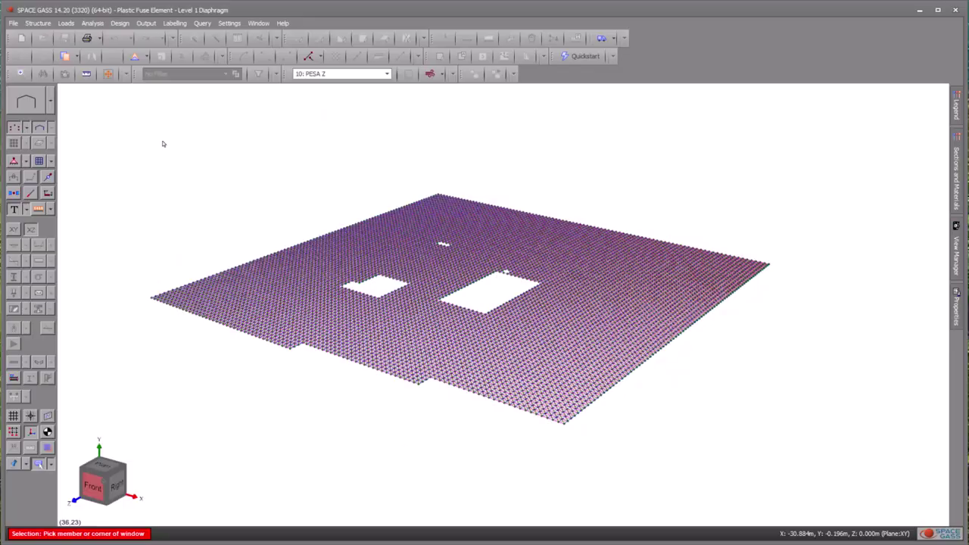
pyautogui.moveTo(162, 145); pyautogui.dragTo(247, 244, button='middle')
pyautogui.click(106, 478)
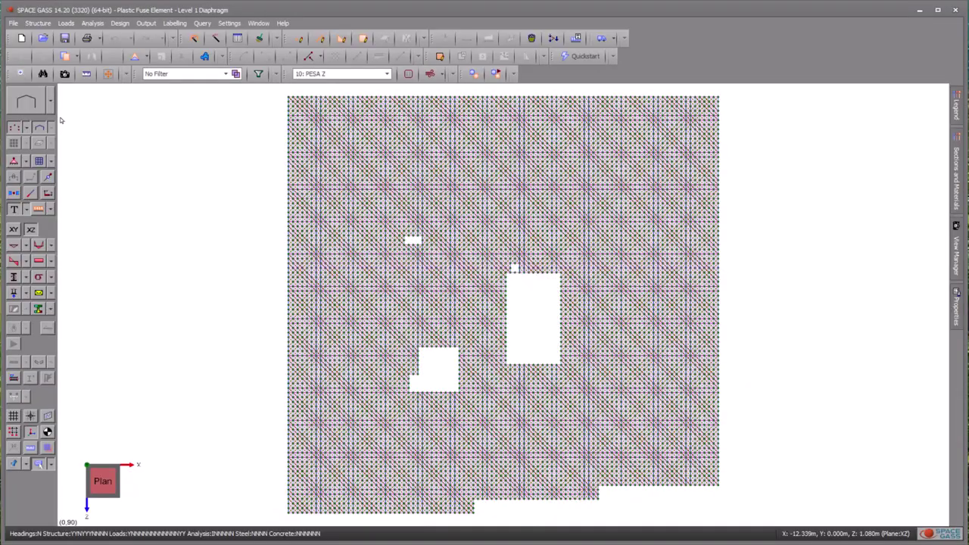
pyautogui.scroll(4, 346, 152)
pyautogui.scroll(3, 316, 286)
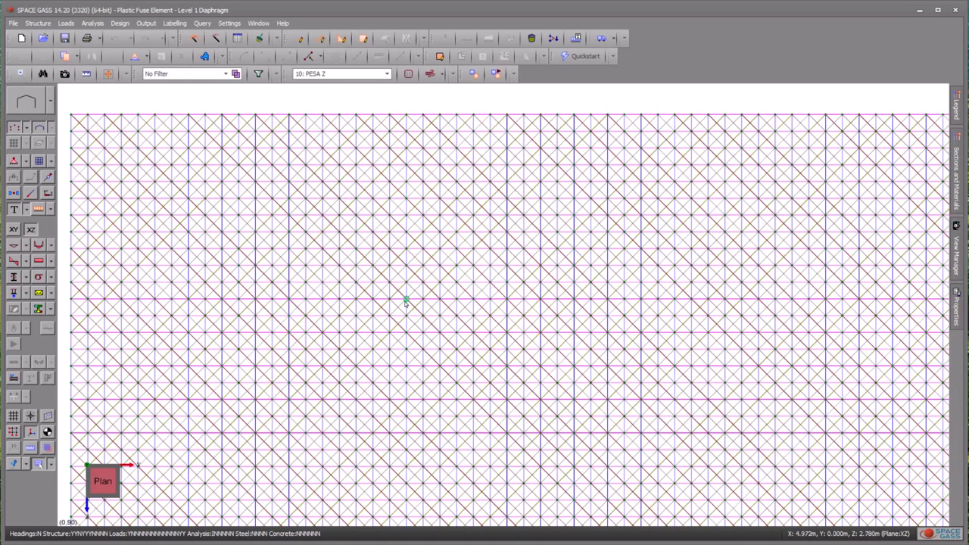
pyautogui.scroll(-5, 399, 301)
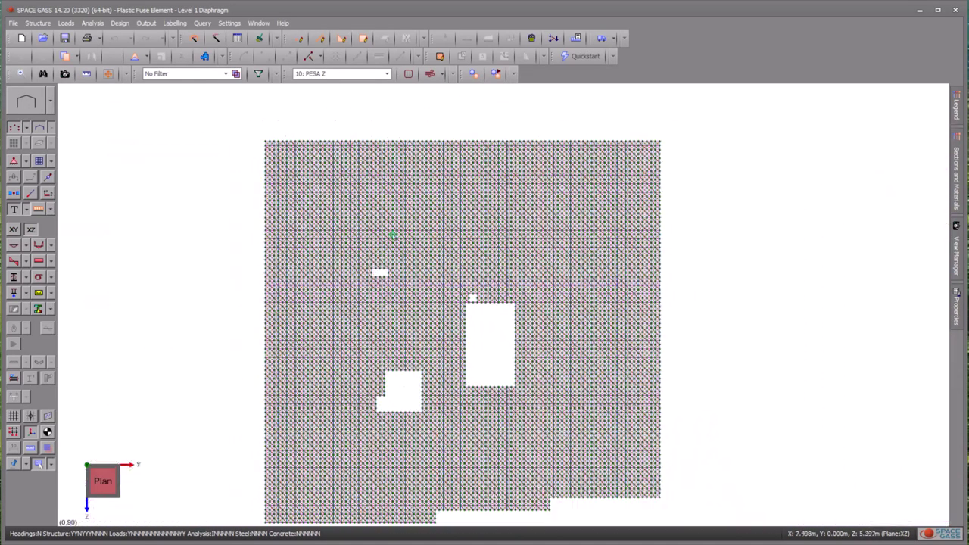
pyautogui.moveTo(393, 372); pyautogui.dragTo(363, 332, button='middle')
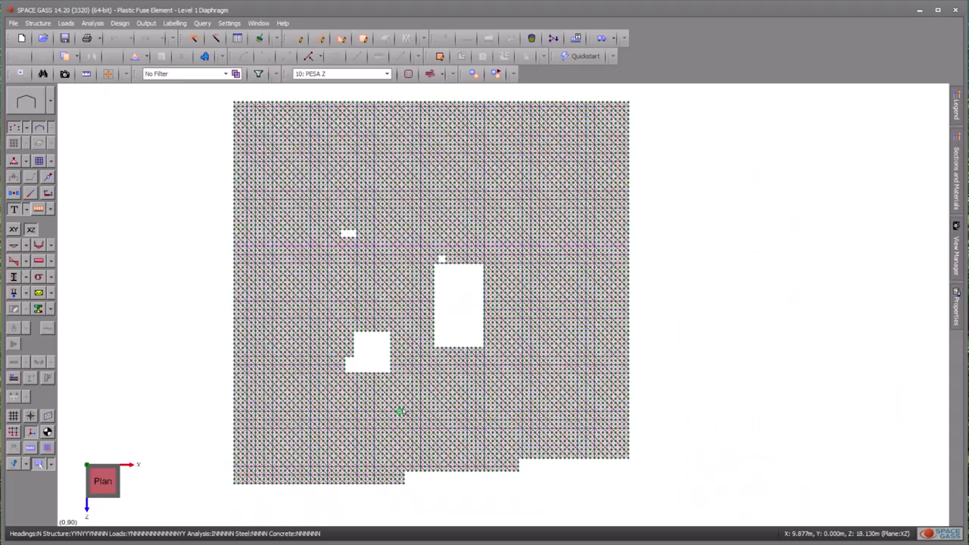
pyautogui.moveTo(396, 406); pyautogui.dragTo(399, 351, button='right')
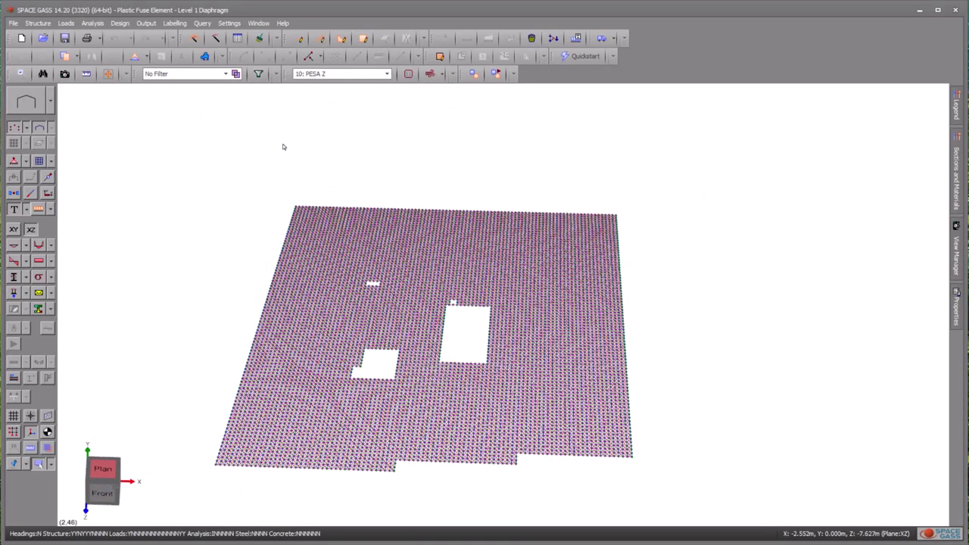
pyautogui.scroll(6, 561, 310)
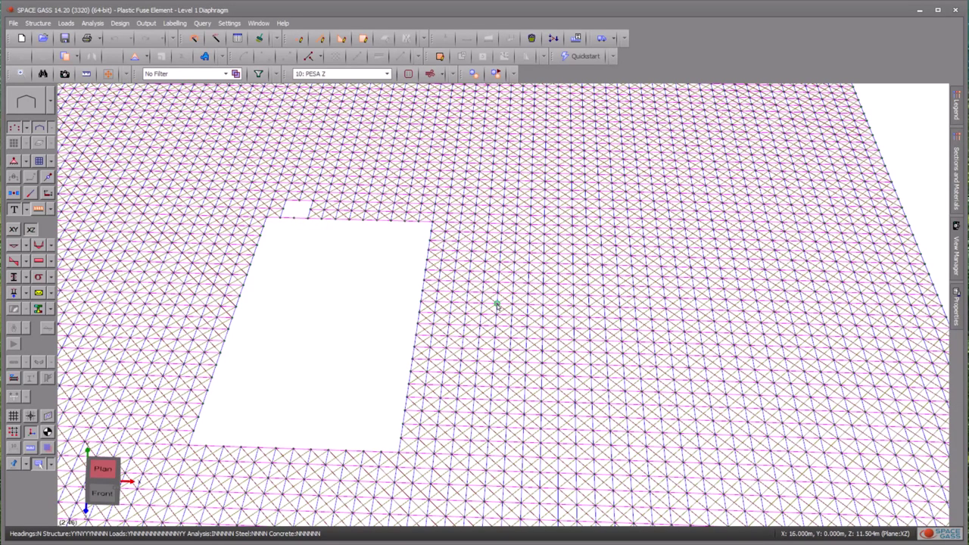
# Step: Zoom in on the corner of the large opening until individual tie members are distinguishable
pyautogui.scroll(3, 497, 305)
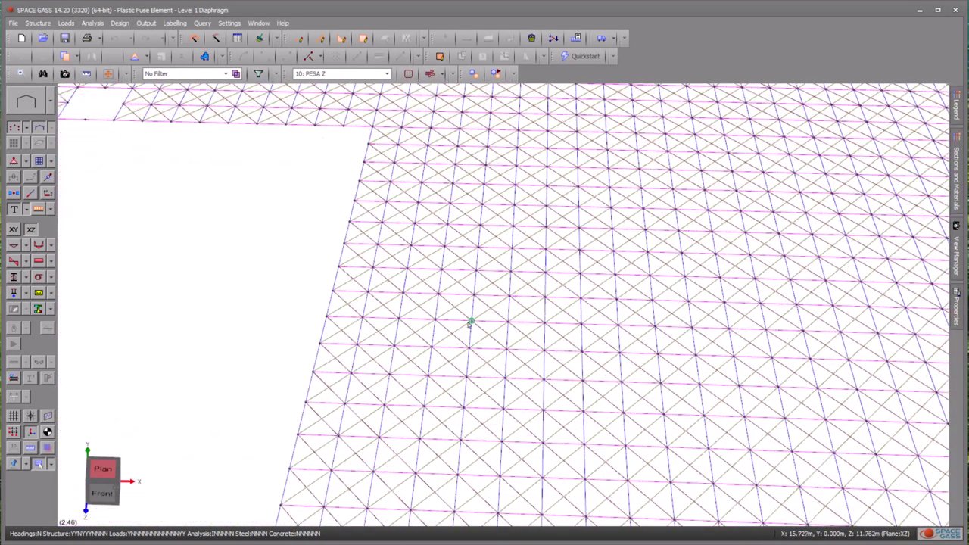
# Step: Query member 7788: a plastic fuse X tie with 40 kN tension and zero compression limits
pyautogui.hotkey('ctrl', 'q')
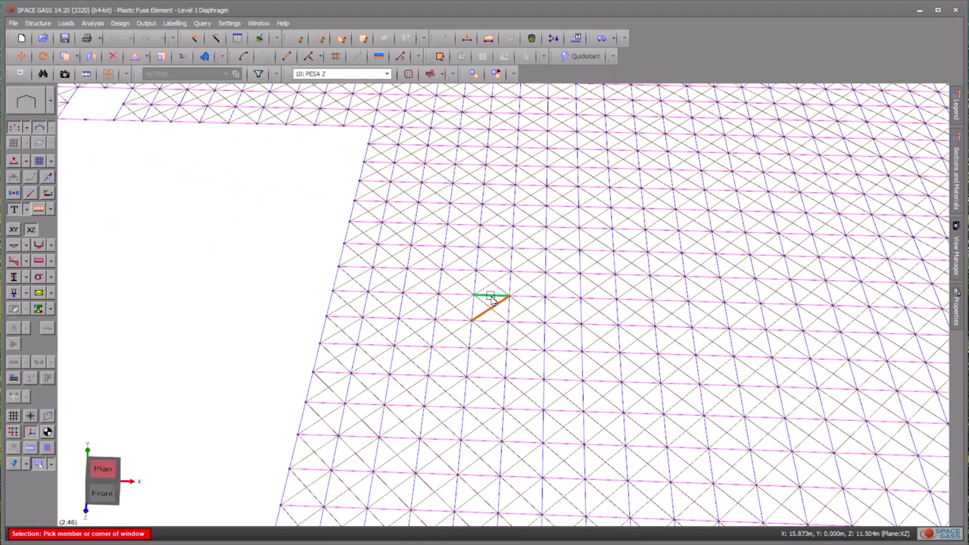
pyautogui.click(490, 300)
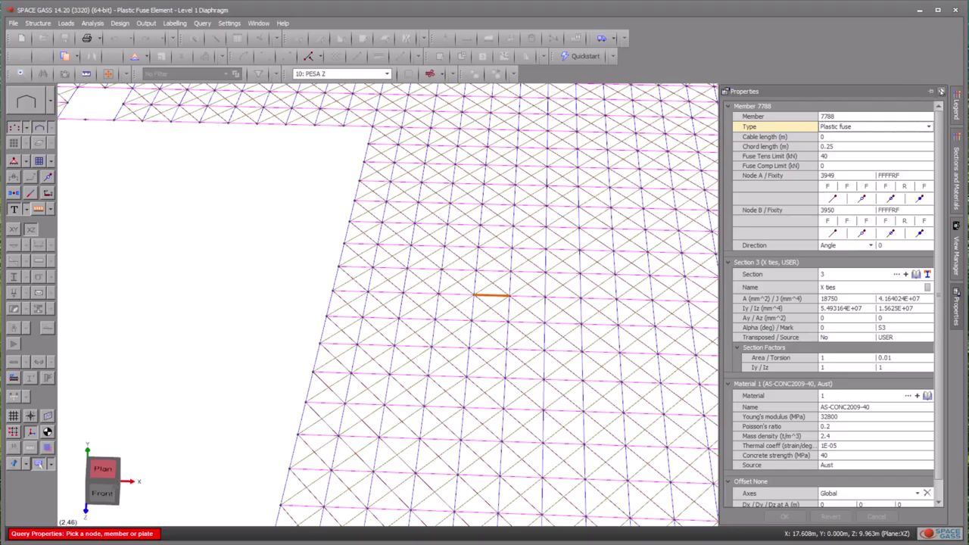
pyautogui.click(941, 91)
# Step: Run the non-linear static analysis for load cases 10 and 11
pyautogui.scroll(-2, 213, 274)
pyautogui.click(213, 275)
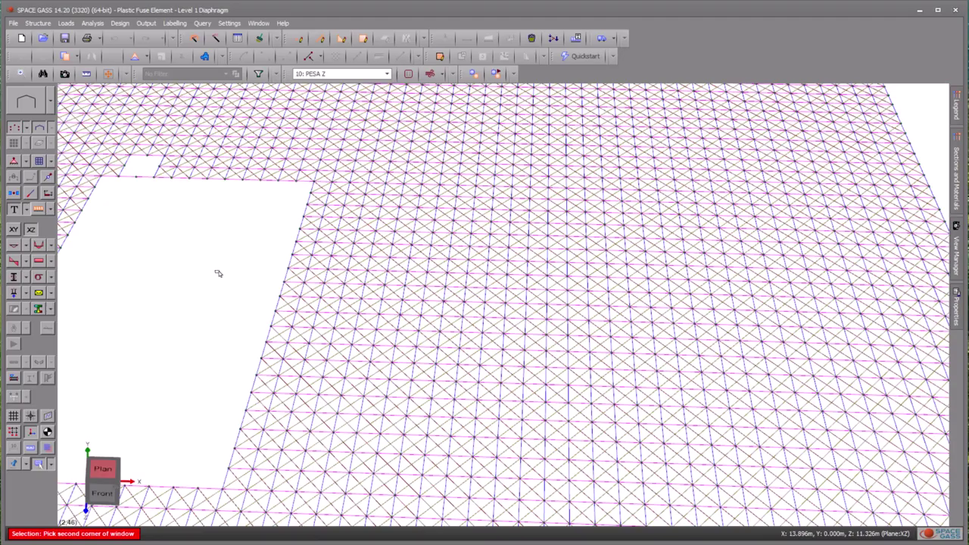
pyautogui.scroll(-2, 219, 273)
pyautogui.scroll(-4, 465, 281)
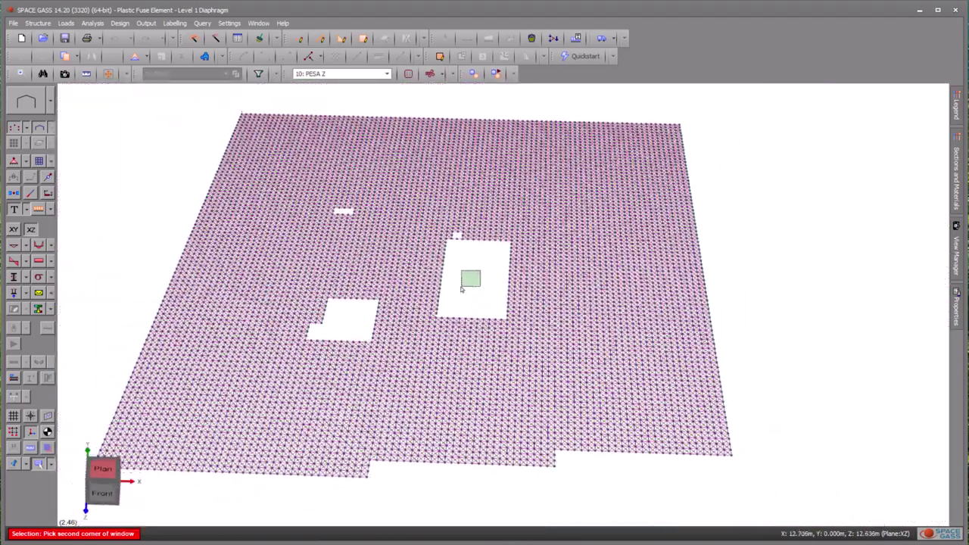
pyautogui.scroll(2, 461, 288)
pyautogui.press('Escape')
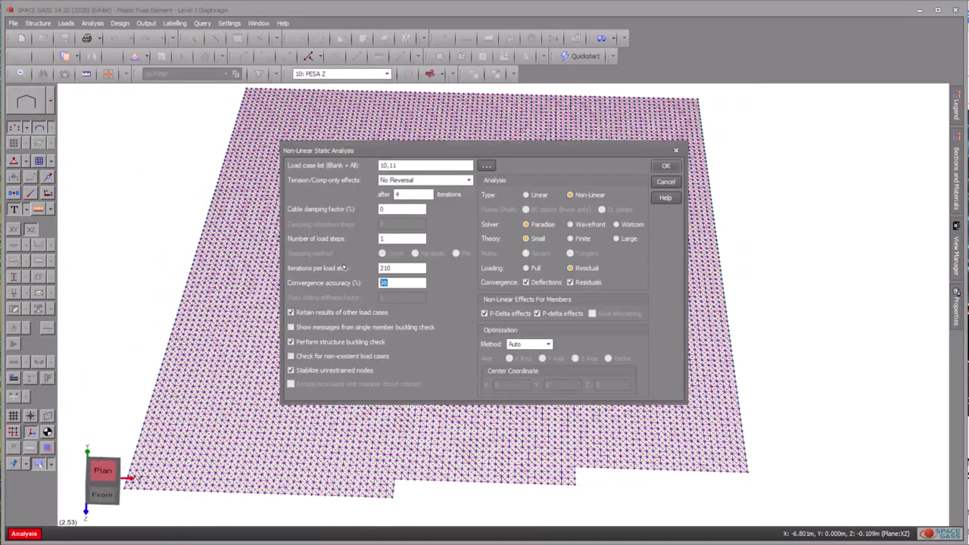
pyautogui.click(677, 168)
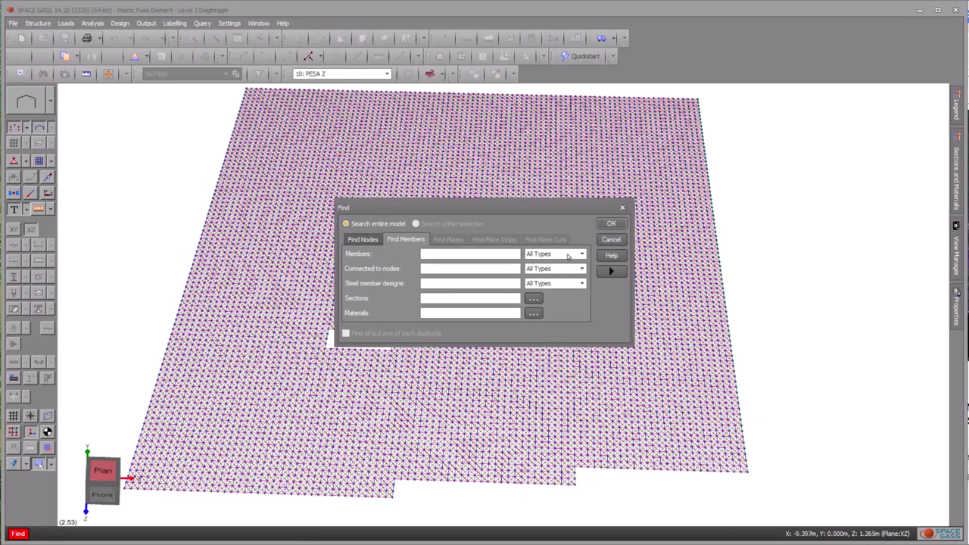
# Step: Find and select all members of type Plastic Fuse
pyautogui.click(568, 257)
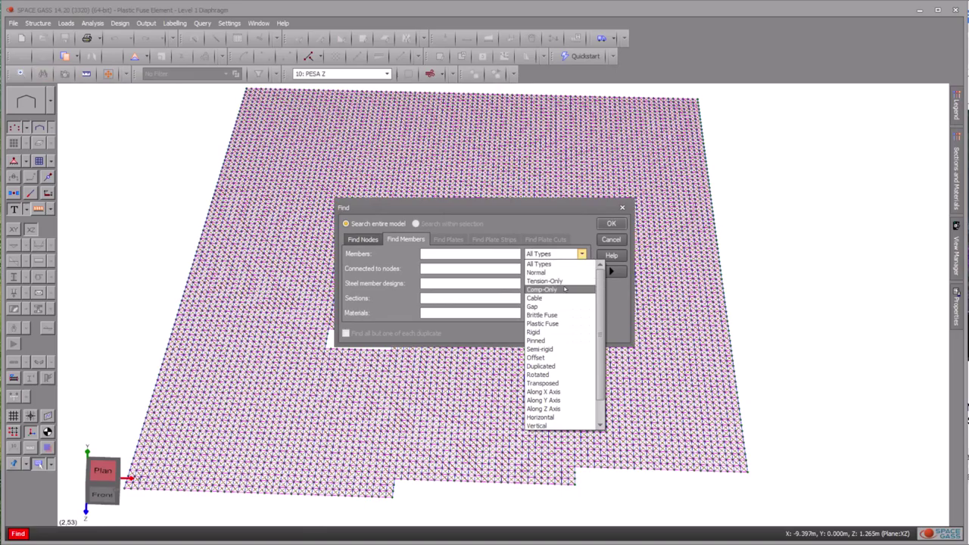
pyautogui.click(560, 323)
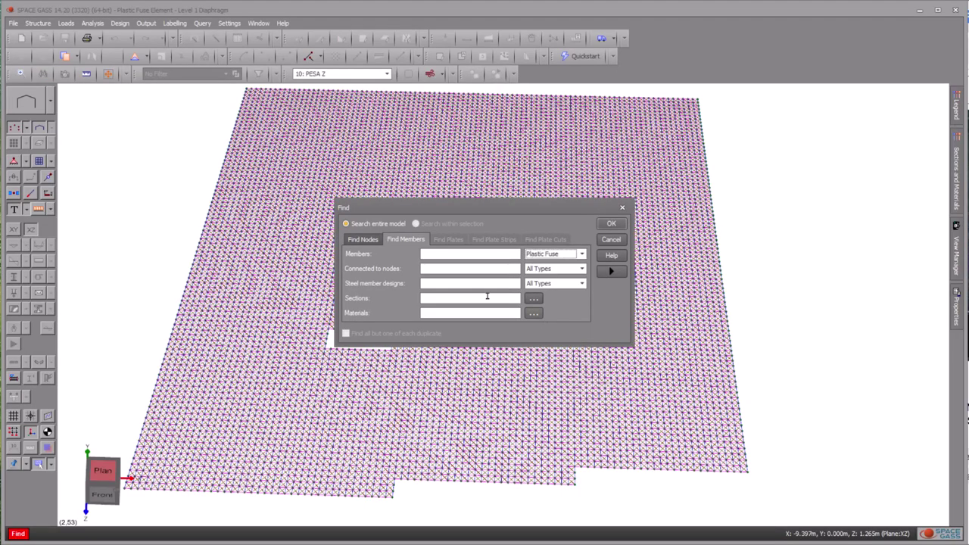
pyautogui.click(612, 224)
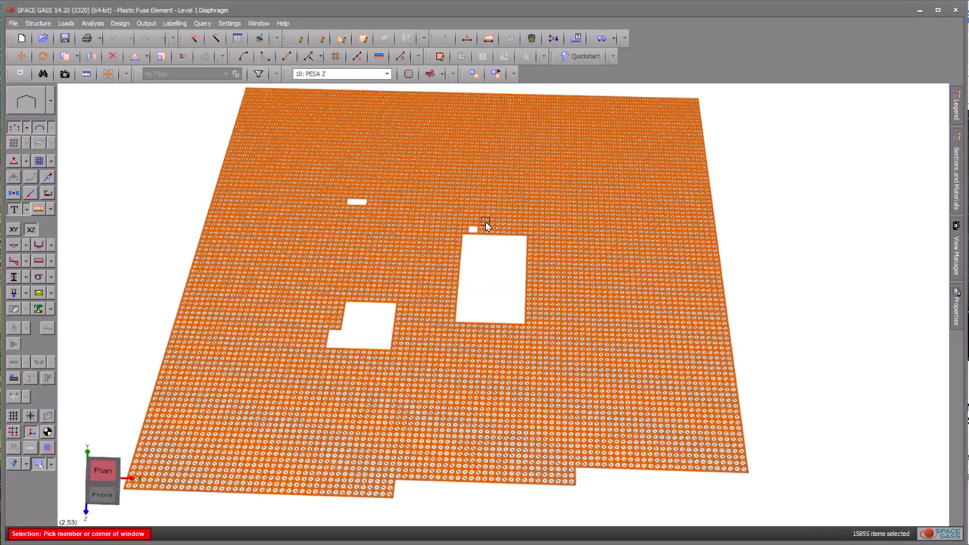
# Step: Save the selection as filter 14, 'Plastic Fuse Elements', and apply it to the view
pyautogui.rightClick(164, 132)
pyautogui.click(224, 210)
pyautogui.click(476, 256)
pyautogui.write('F')
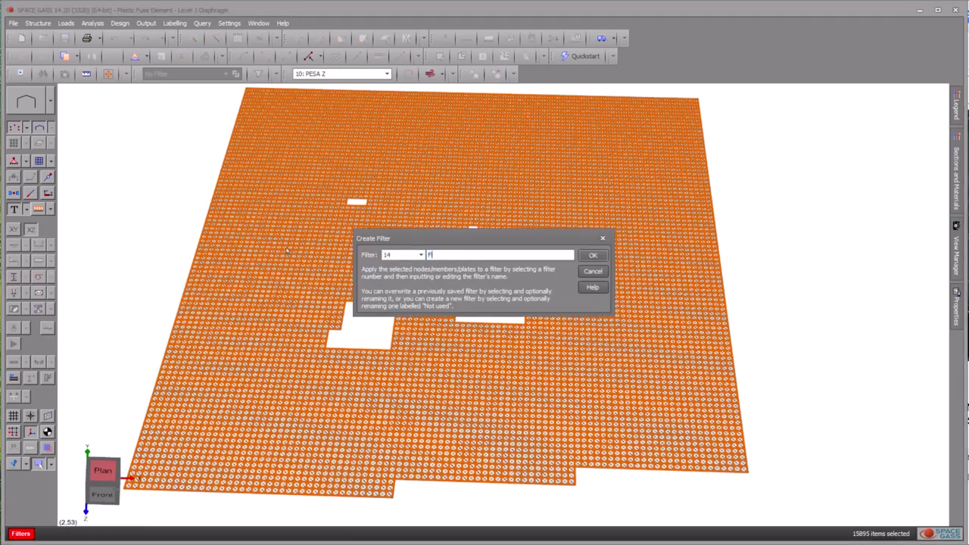
pyautogui.write('lastic Fuse Elements')
pyautogui.press('Return')
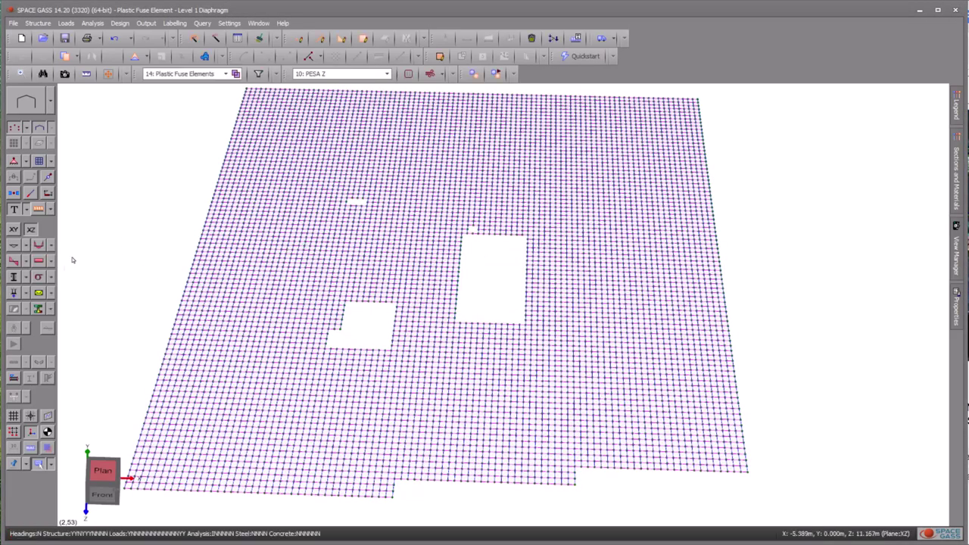
# Step: Contour the plastic fuse members by axial force for load case 10, ranging -40.02 to 87.72 kN
pyautogui.click(50, 308)
pyautogui.moveTo(112, 339)
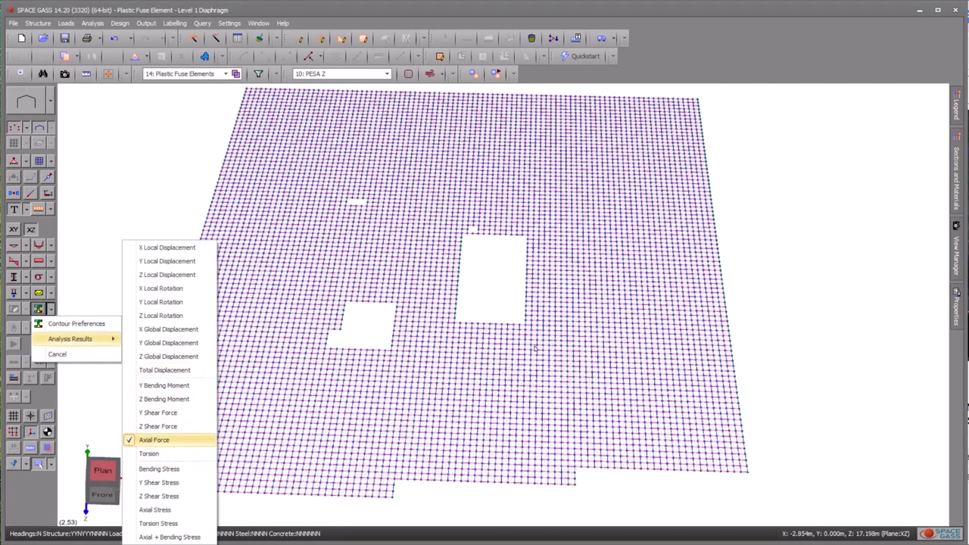
pyautogui.press('Return')
pyautogui.scroll(4, 591, 266)
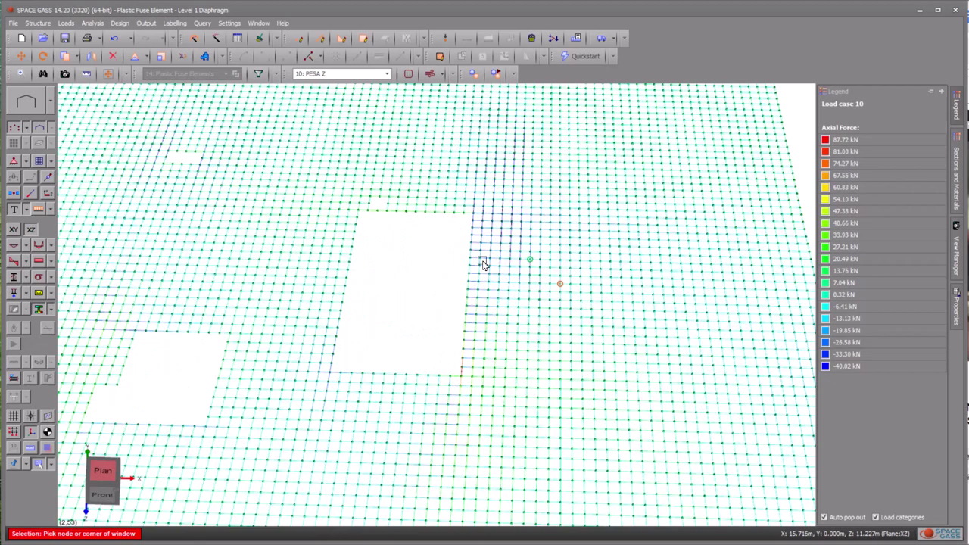
pyautogui.scroll(3, 451, 265)
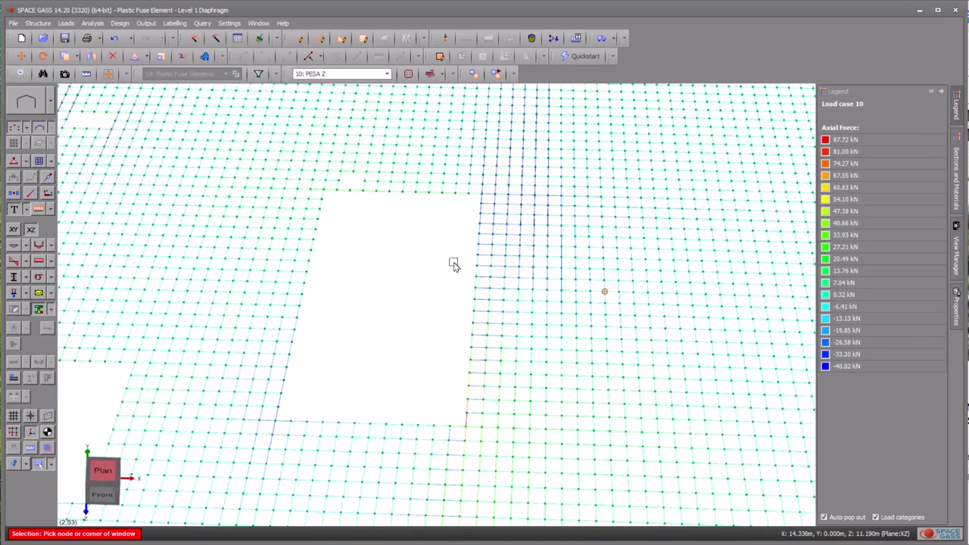
pyautogui.moveTo(452, 264); pyautogui.dragTo(369, 315, button='middle')
pyautogui.click(50, 101)
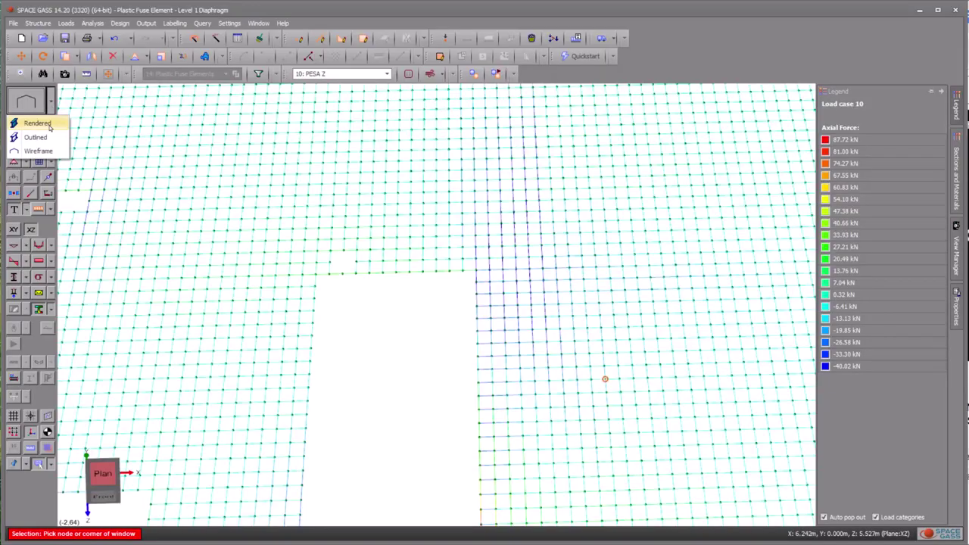
# Step: Show the axial-force contours as rendered solid members in plan view
pyautogui.click(49, 125)
pyautogui.scroll(-2, 386, 272)
pyautogui.moveTo(396, 320); pyautogui.dragTo(467, 340, button='middle')
pyautogui.scroll(-3, 414, 356)
pyautogui.click(102, 480)
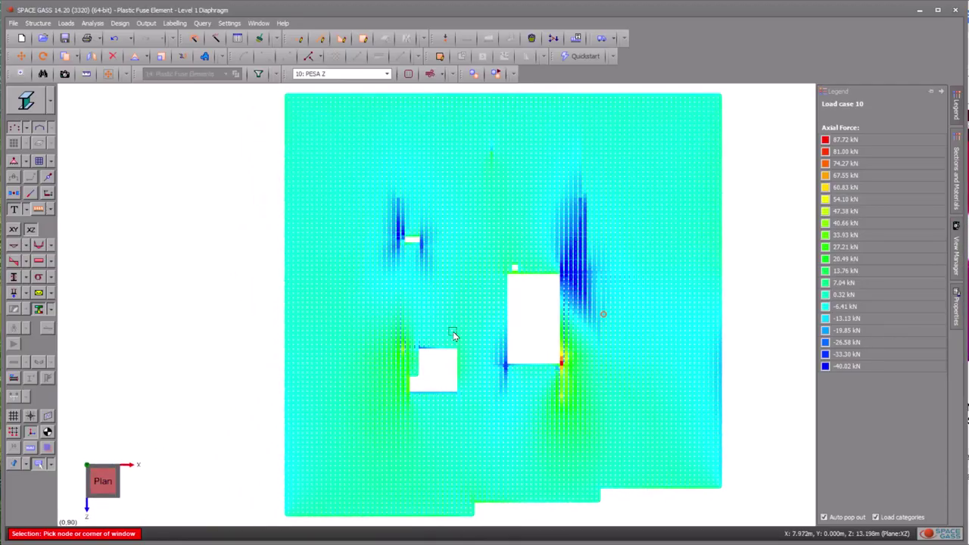